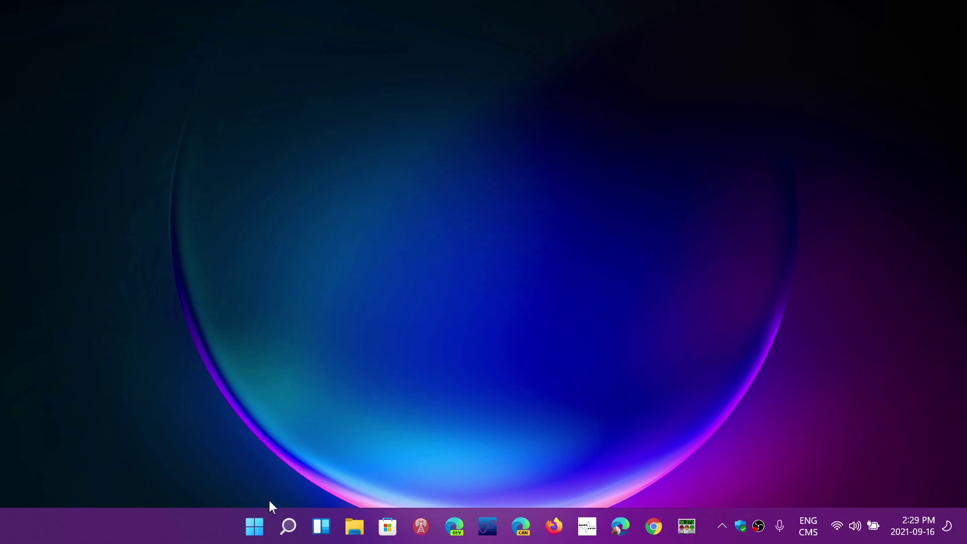
Open the Start menu, then close it to show the red bloom wallpaper desktop
left_click(255, 527)
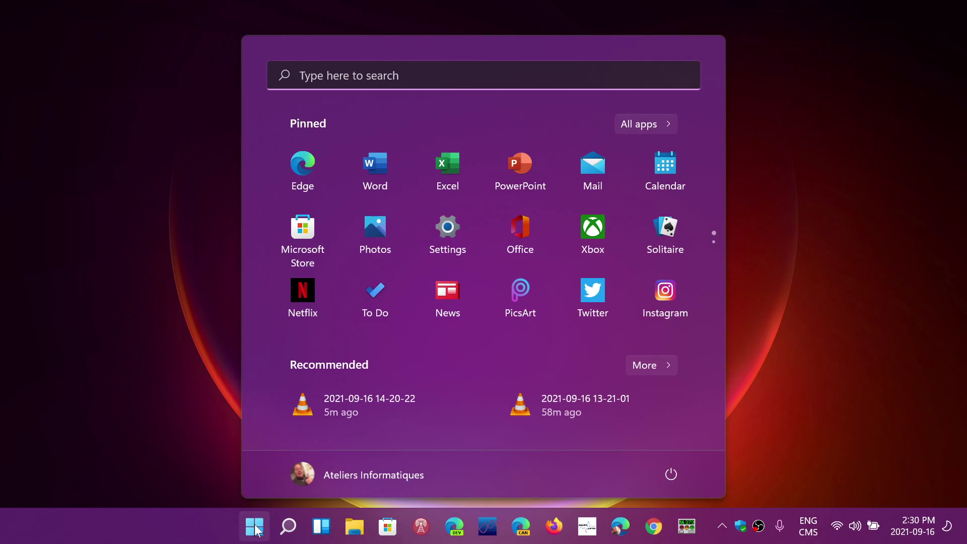
left_click(140, 447)
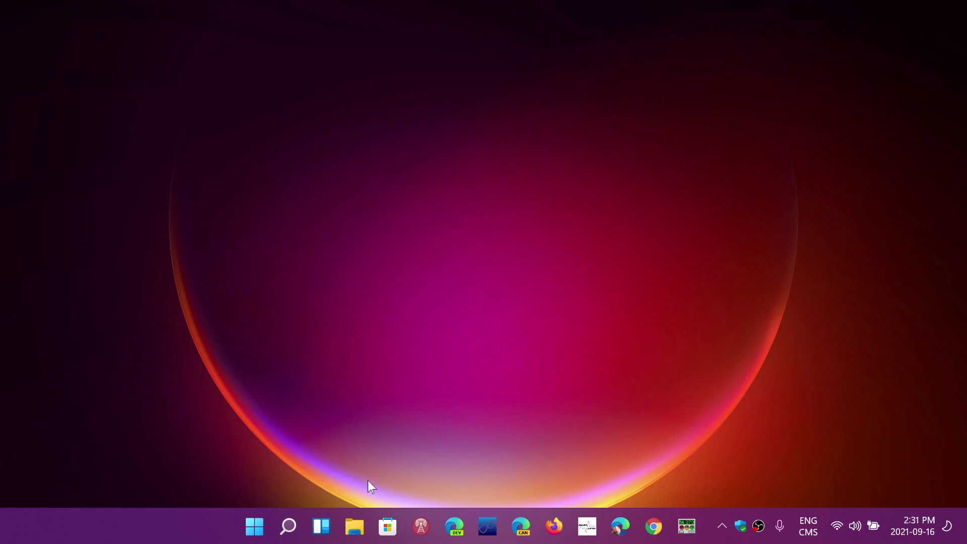
Open Downloads in File Explorer and copy International Radio Report -2021-09-05 to the clipboard
left_click(354, 529)
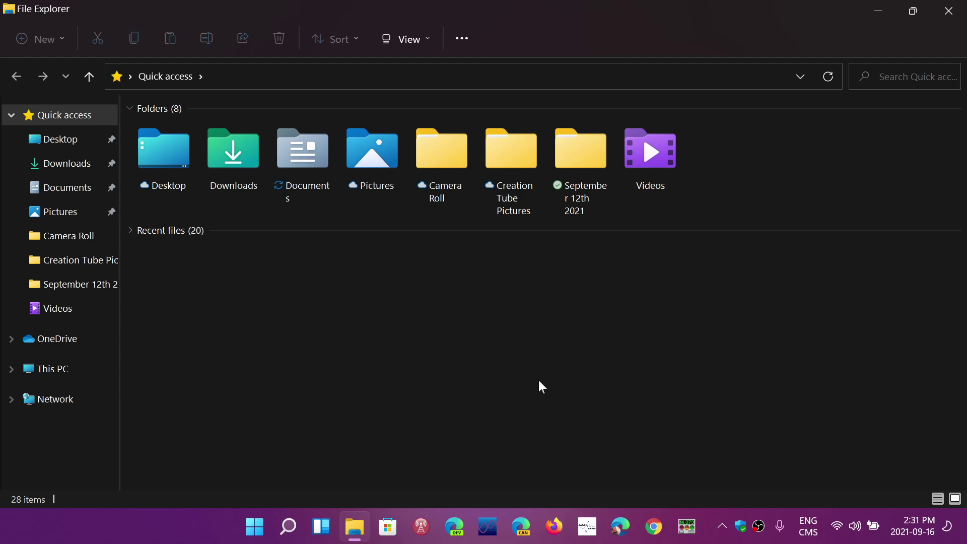
double_click(233, 143)
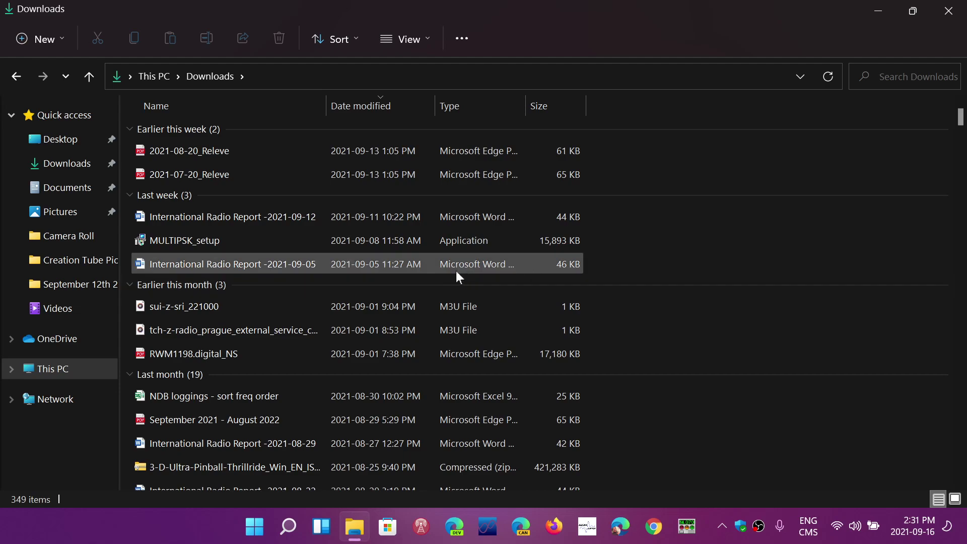
left_click(355, 266)
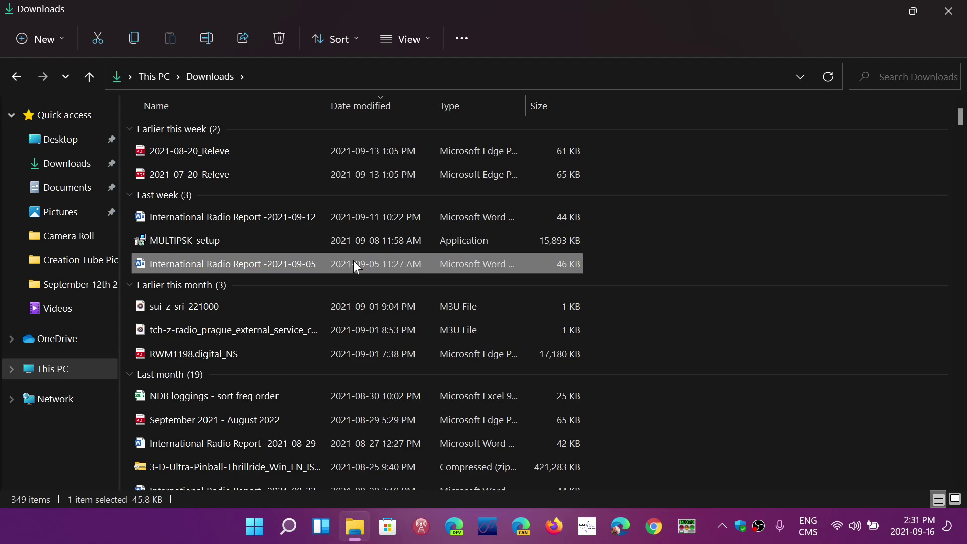
right_click(356, 267)
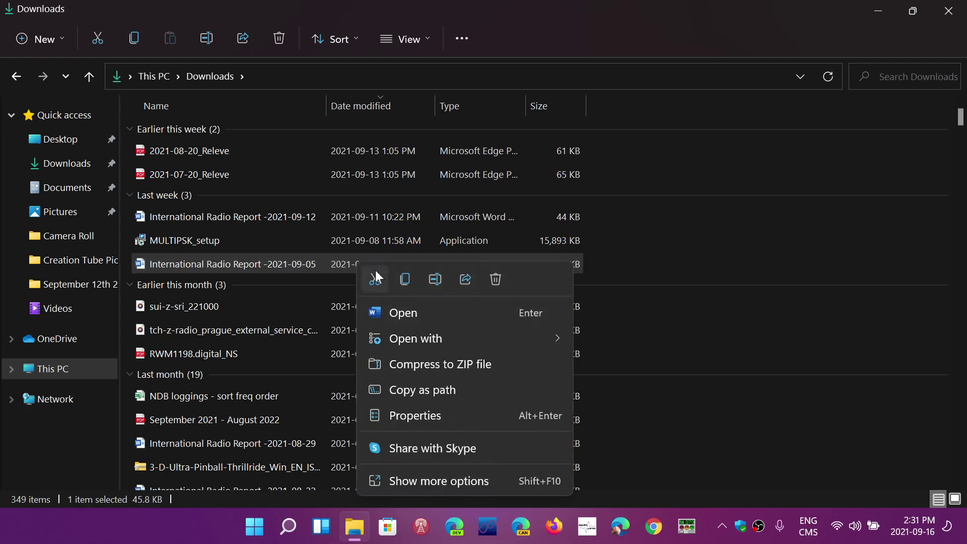
mouse_move(424, 340)
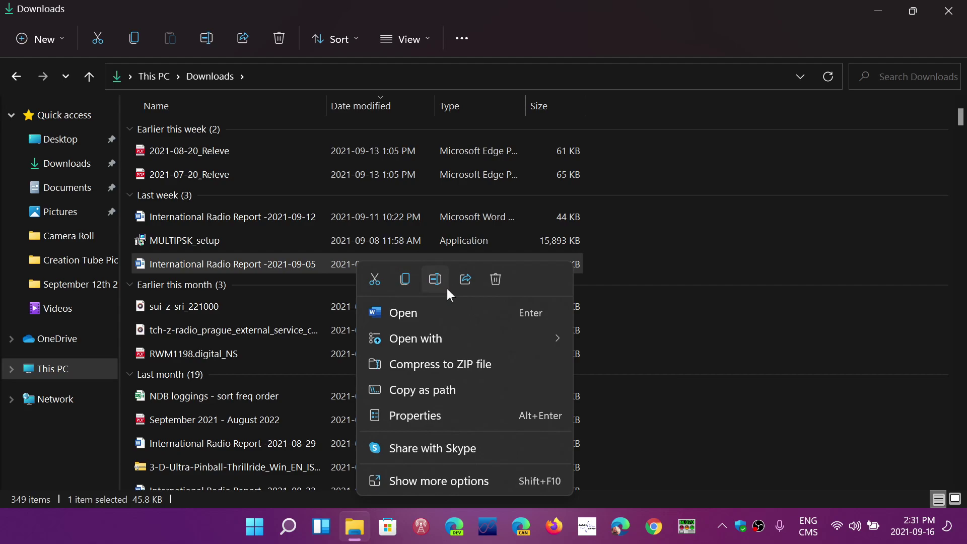
left_click(401, 278)
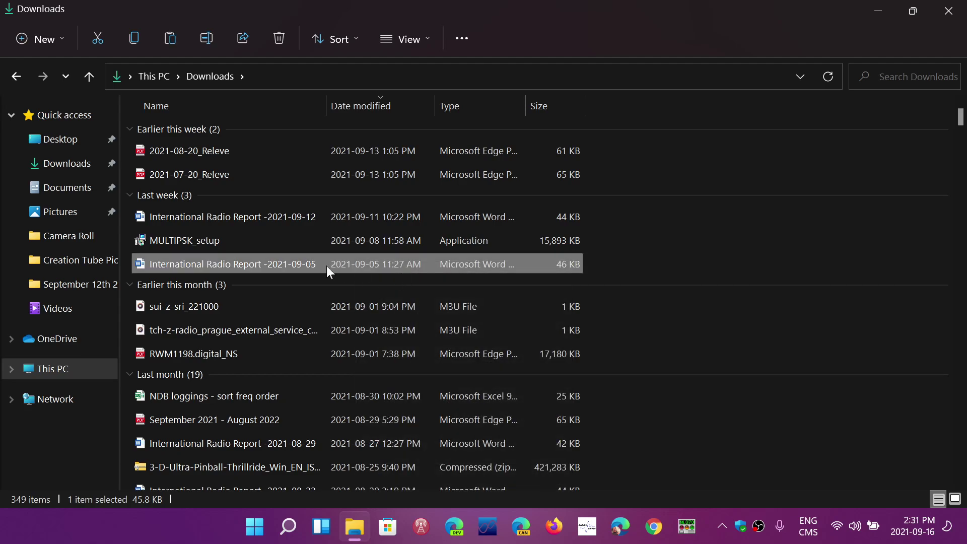
left_click(697, 281)
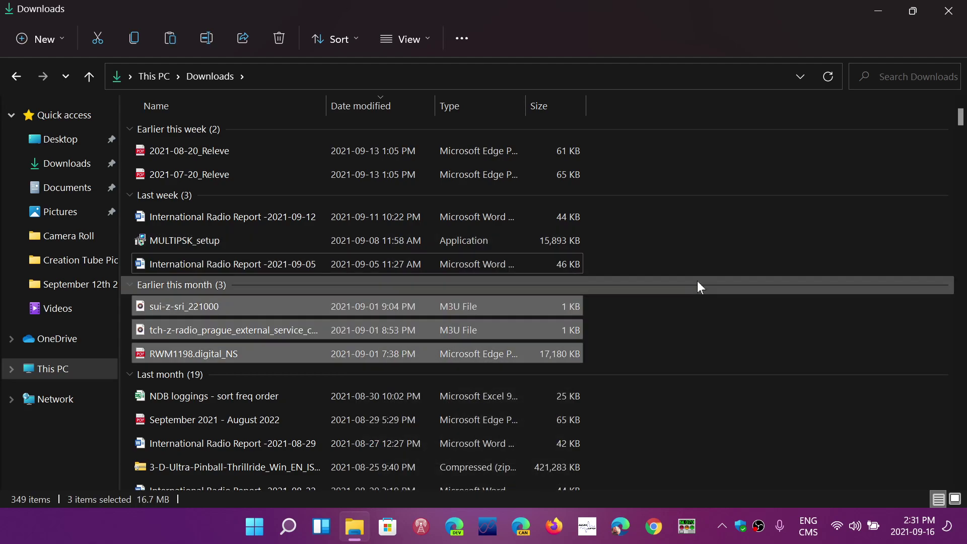
right_click(697, 281)
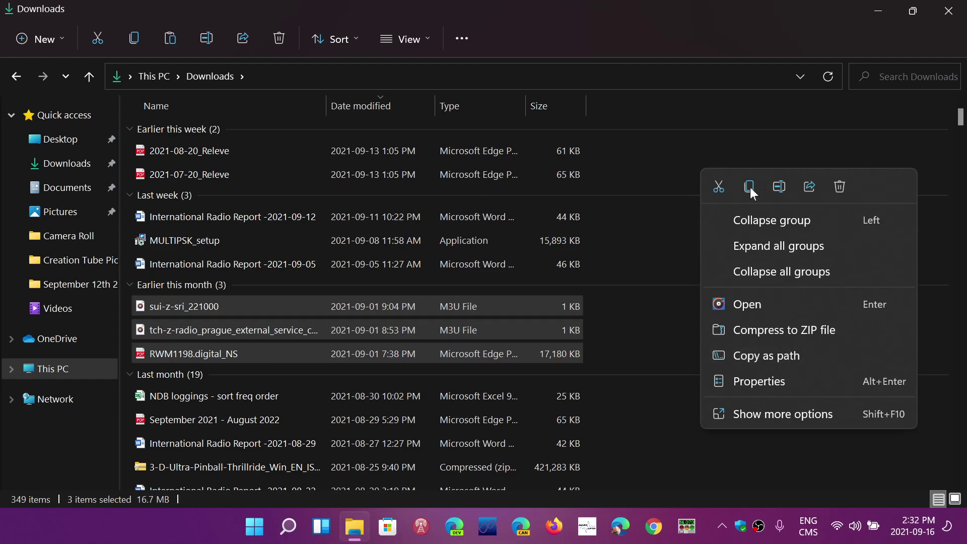
right_click(713, 475)
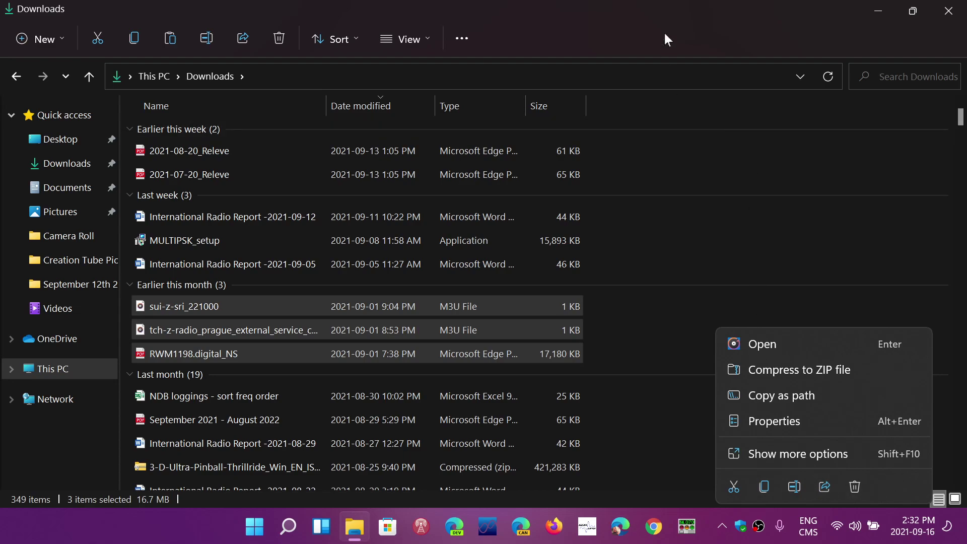
left_click(672, 14)
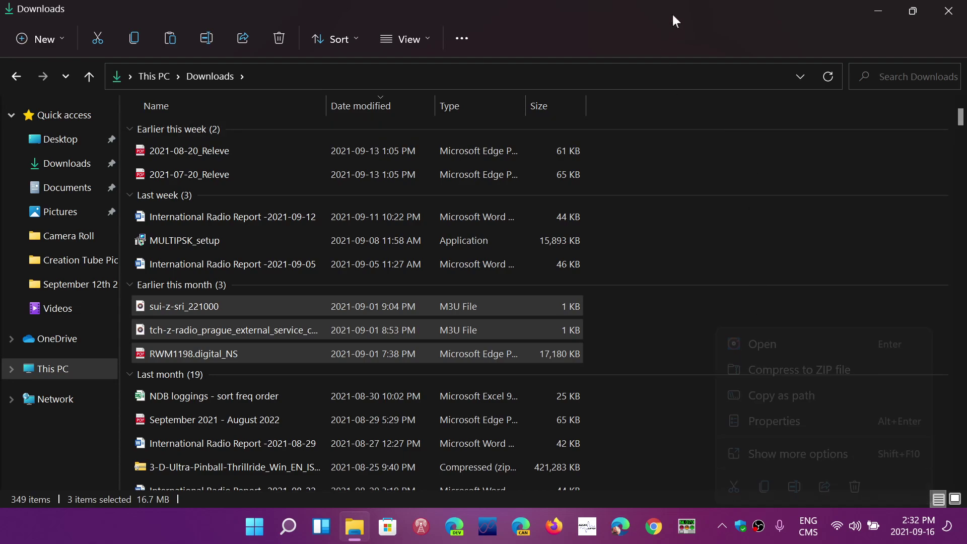
left_click(713, 344)
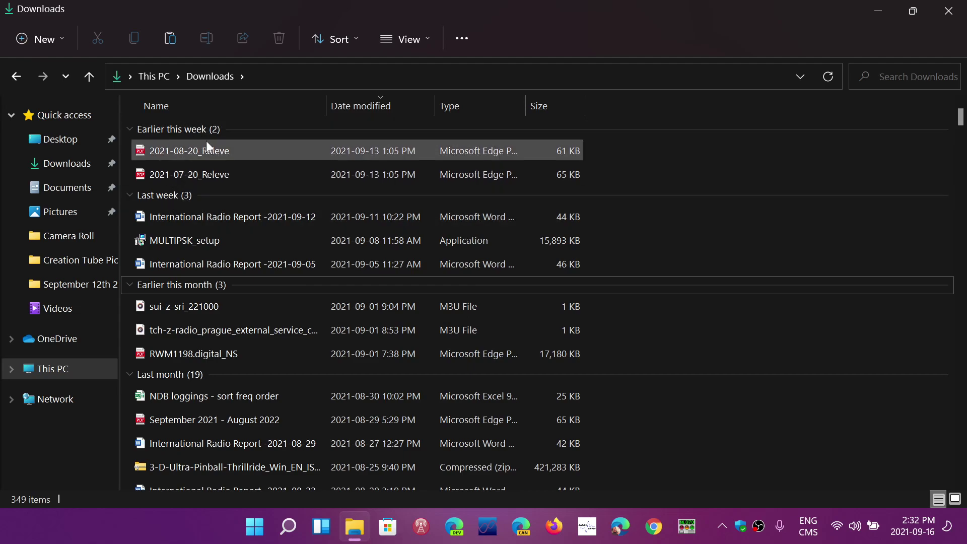
Bring up the context menu for the 2021-09-12 radio report, then dismiss it
right_click(270, 218)
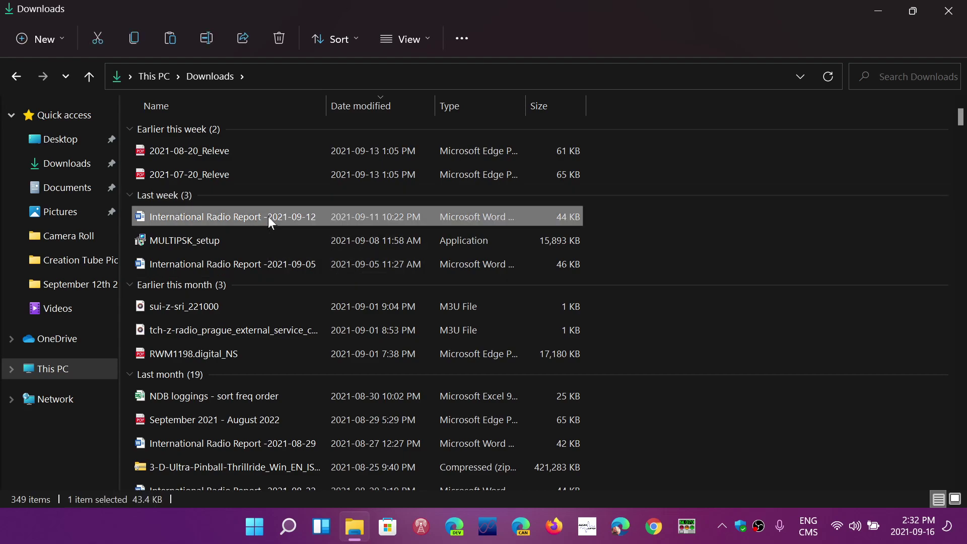
mouse_move(365, 294)
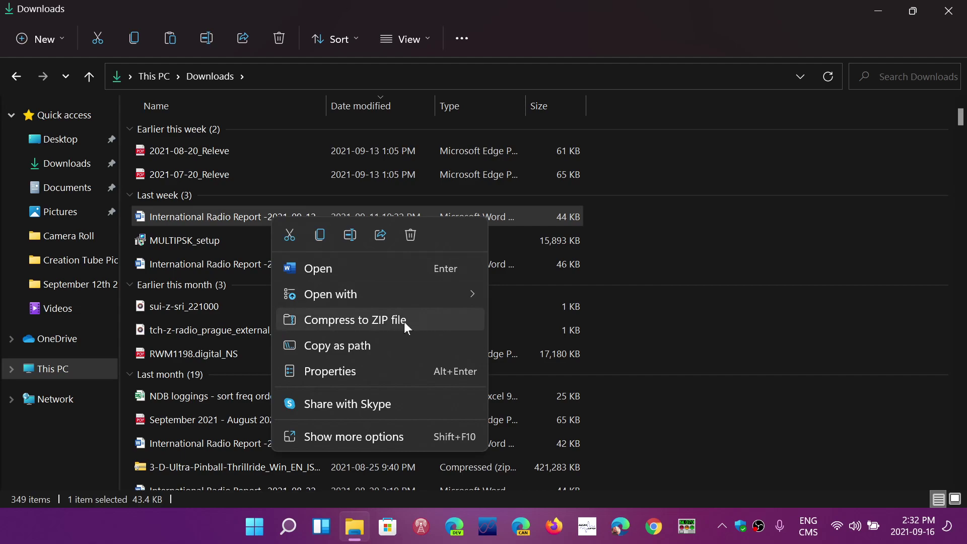
left_click(756, 359)
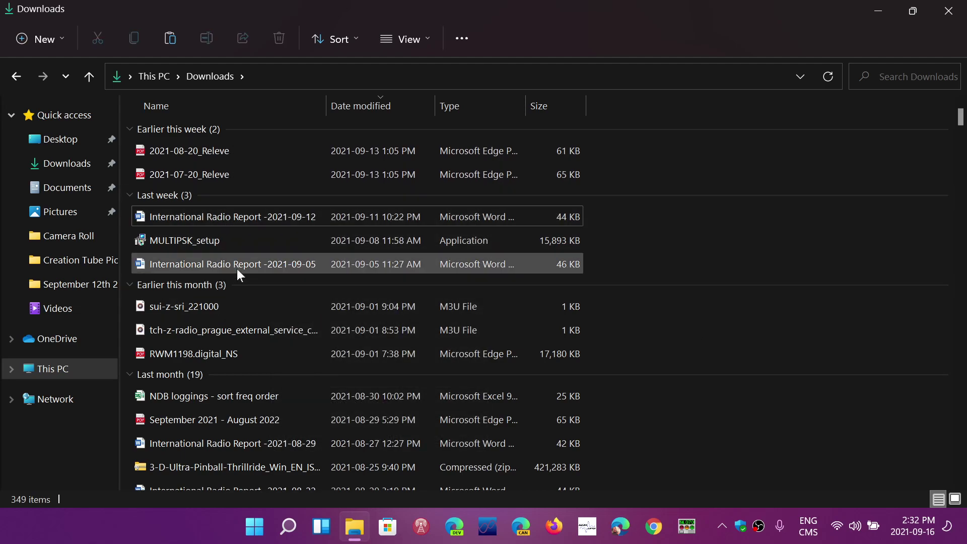
Bring up the Downloads folder options, then select and deselect the three Earlier this month files
mouse_move(237, 269)
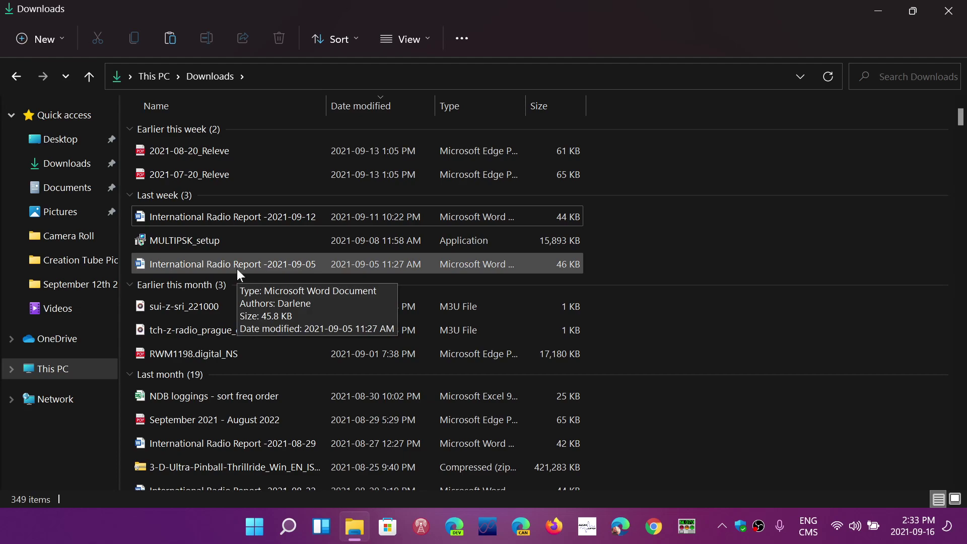
right_click(234, 304)
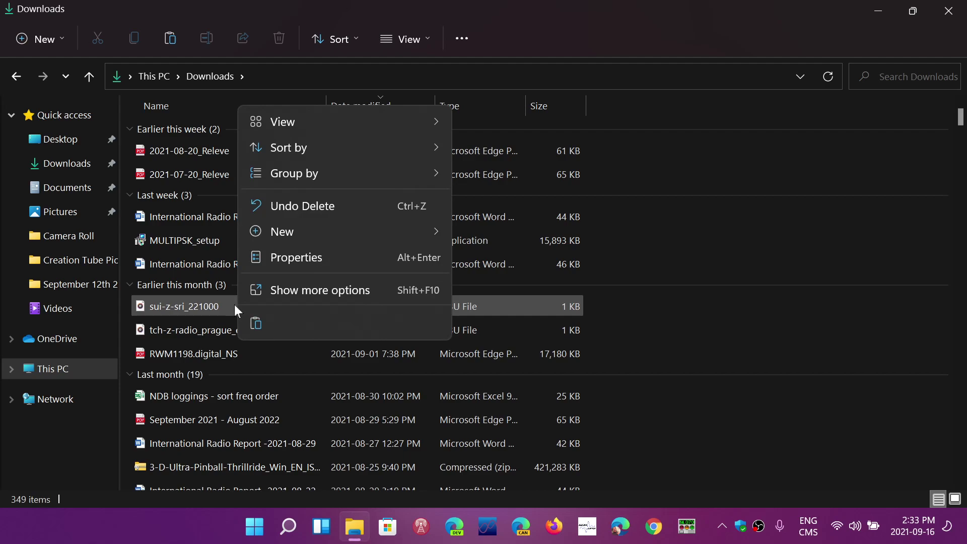
left_click(770, 280)
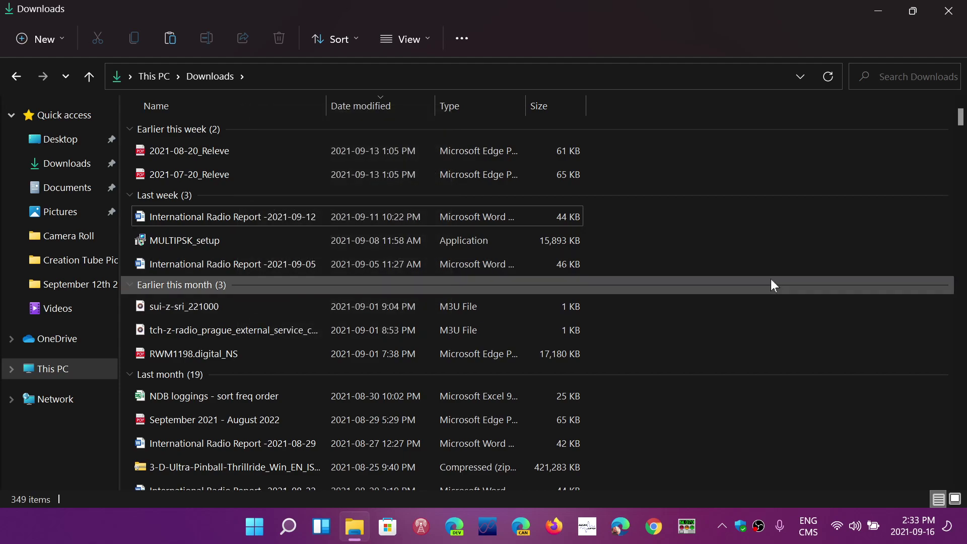
left_click(771, 280)
left_click(866, 349)
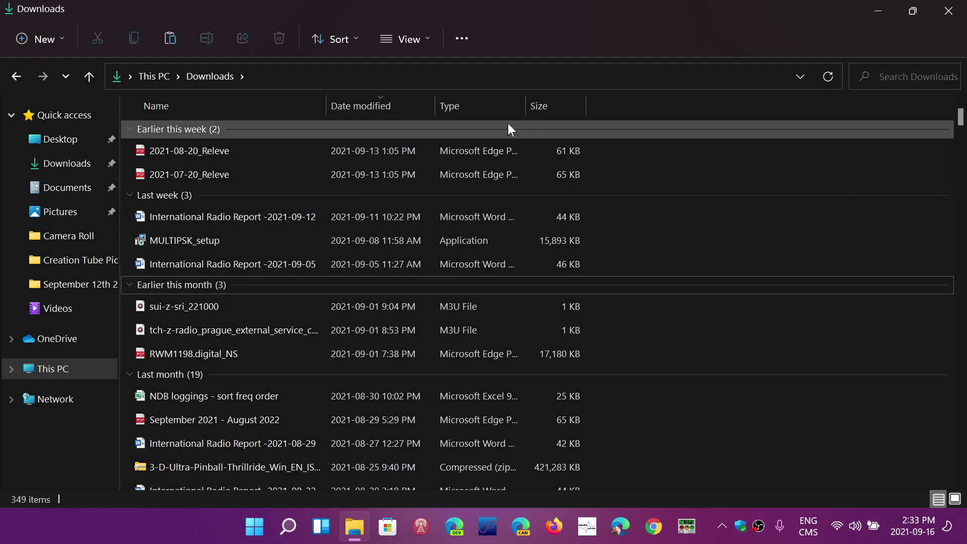
left_click(948, 10)
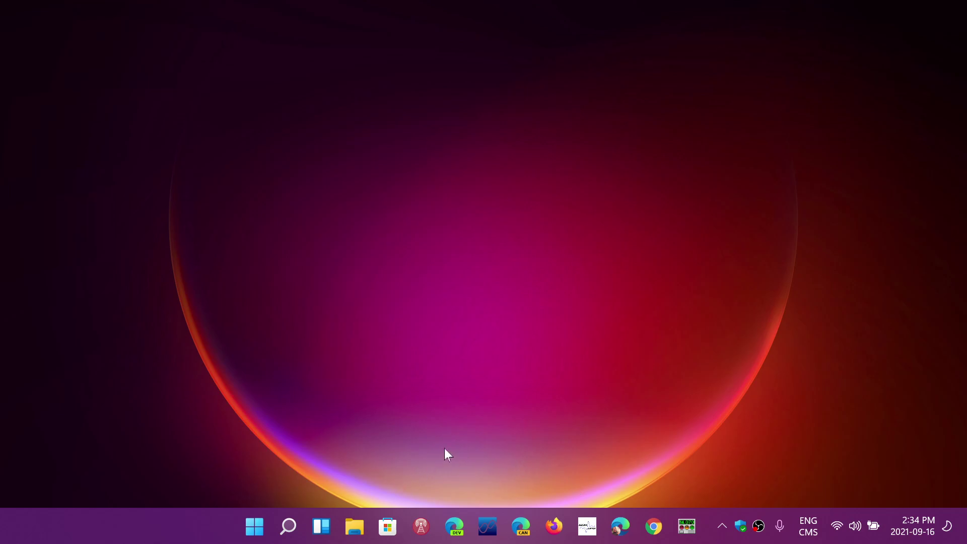
Launch Settings from Start and apply the Windows (dark) theme under Personalization
left_click(255, 527)
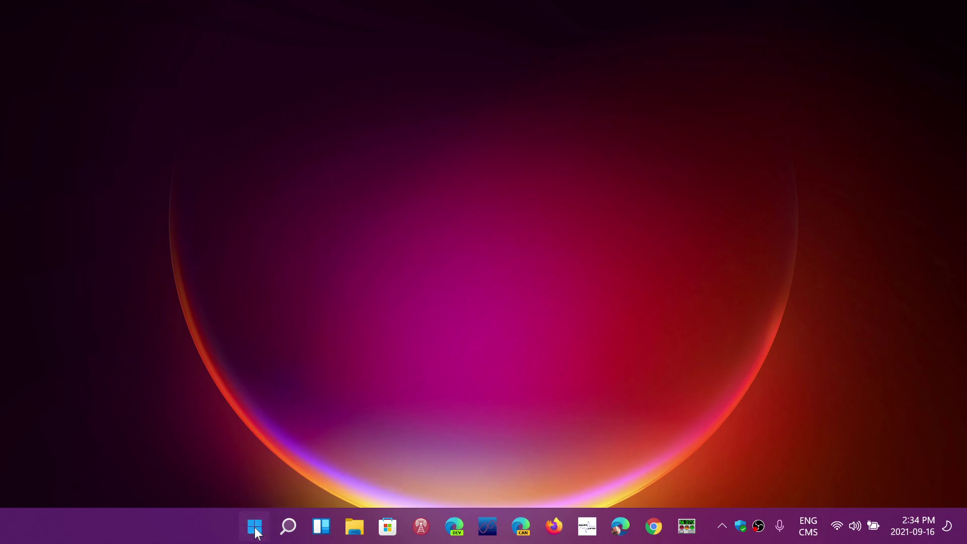
left_click(448, 230)
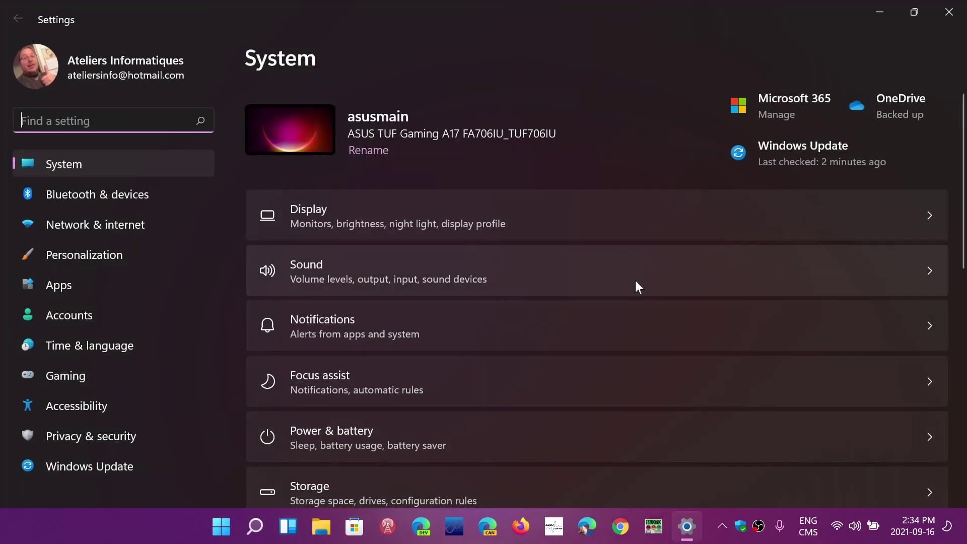
scroll(635, 282, "down", 2)
scroll(636, 281, "down", 3)
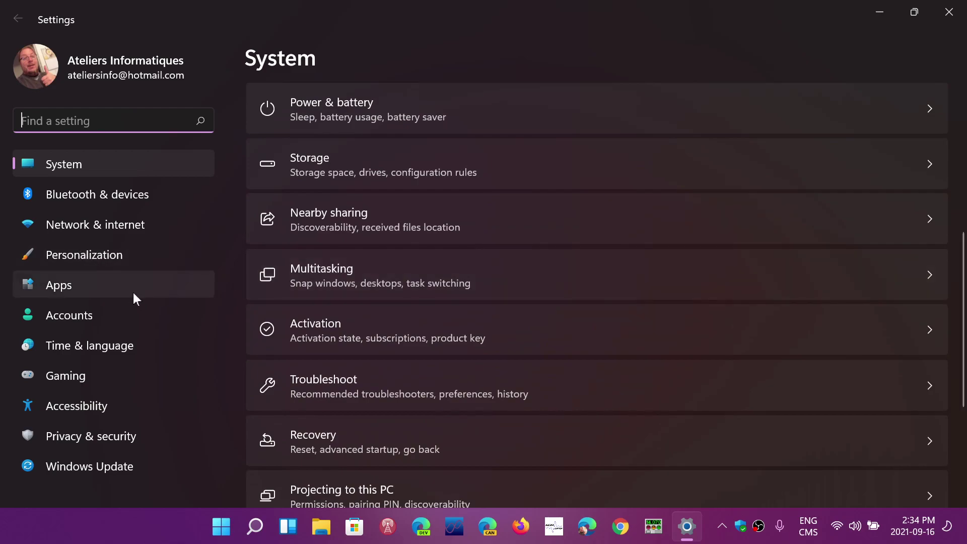
left_click(117, 254)
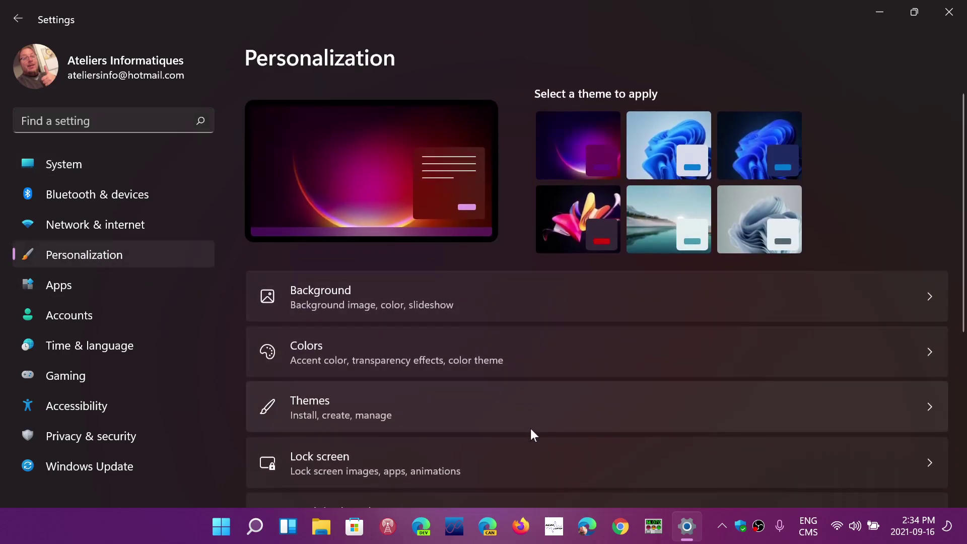
scroll(530, 429, "down", 3)
scroll(530, 434, "up", 3)
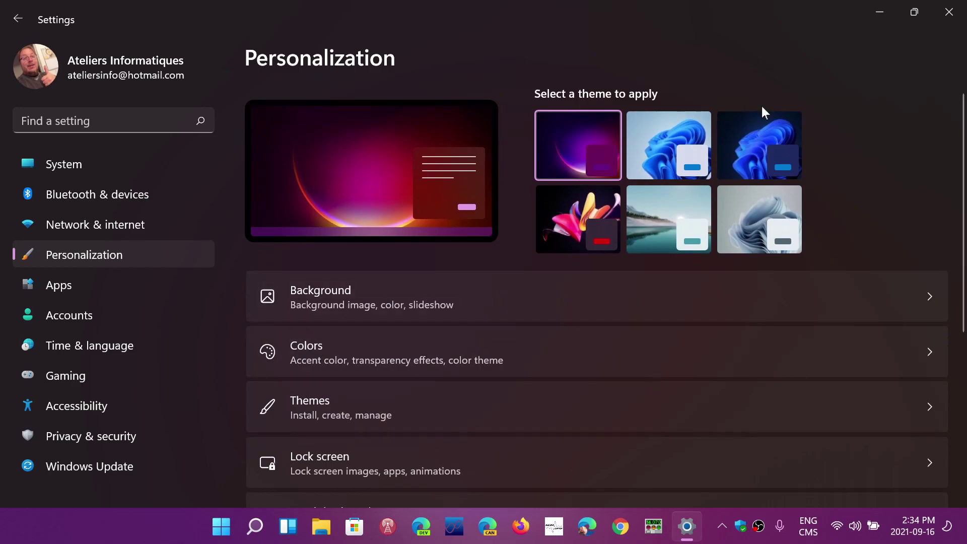
left_click(750, 138)
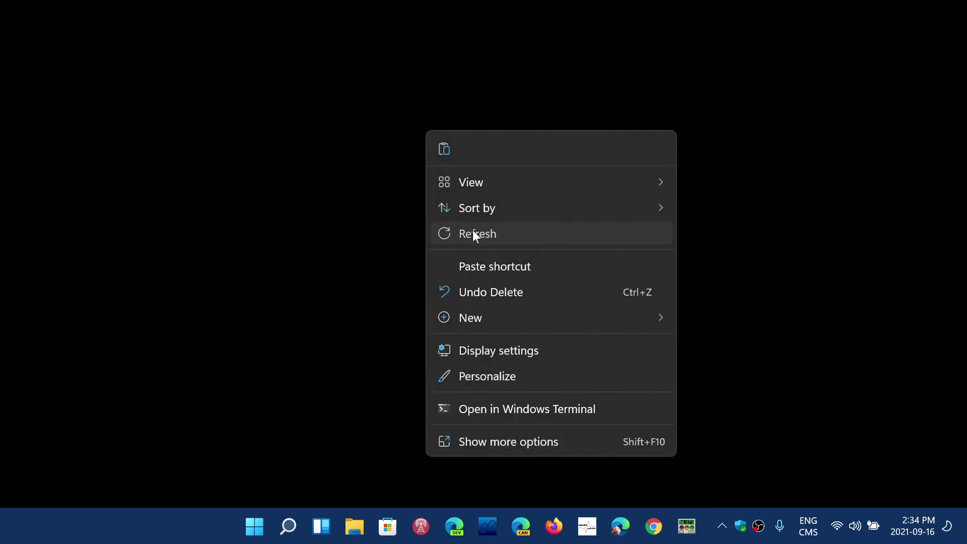
Refresh the desktop, revisit Personalization in Settings, then close Settings to reveal the blue bloom wallpaper
left_click(472, 233)
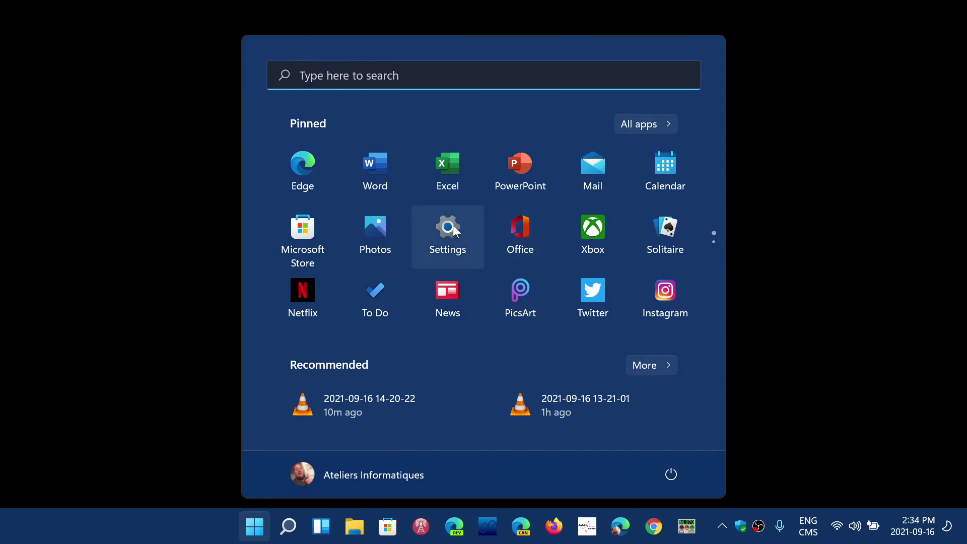
left_click(452, 226)
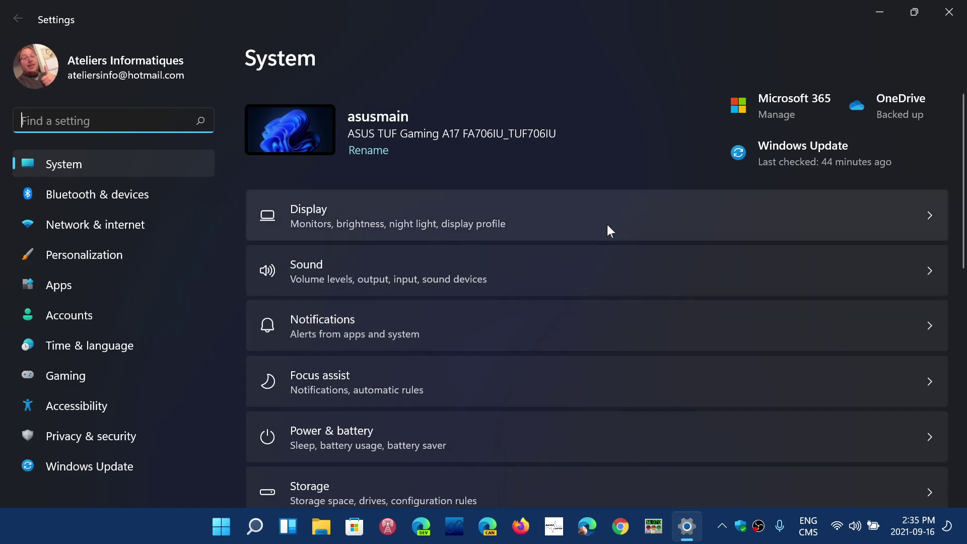
left_click(121, 254)
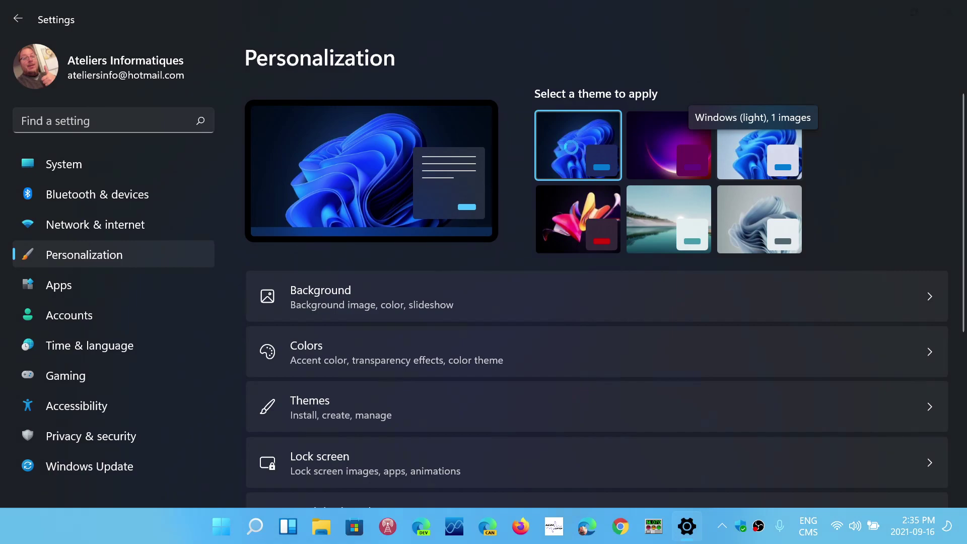
left_click(947, 12)
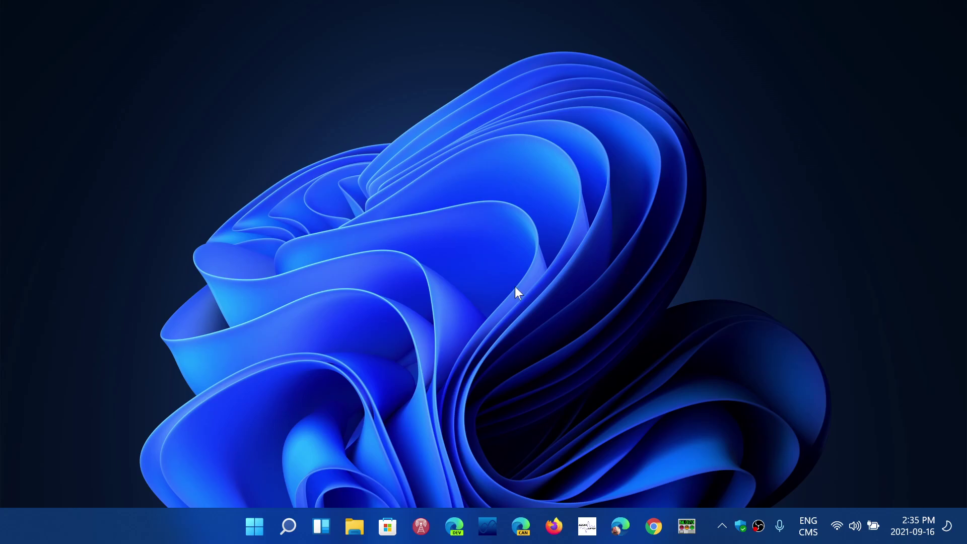
left_click(260, 525)
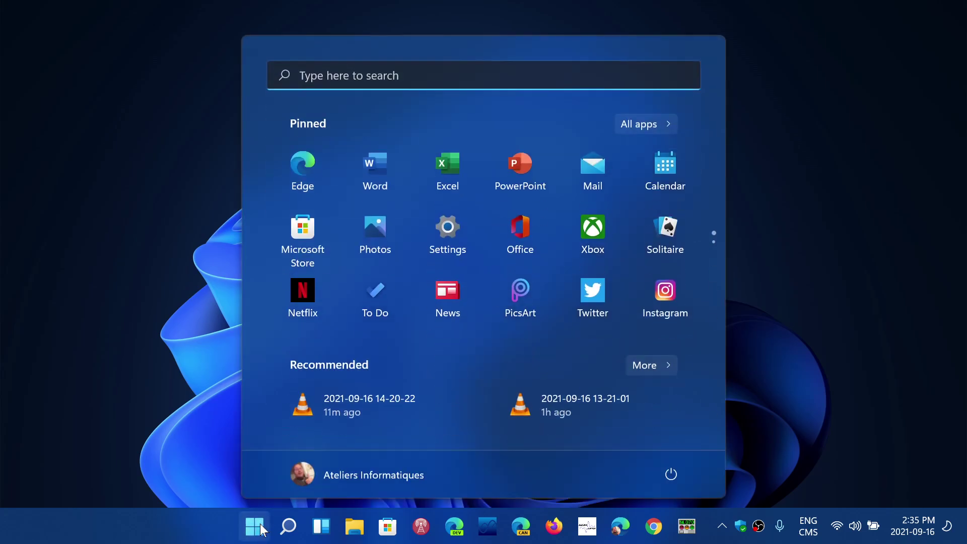
left_click(129, 389)
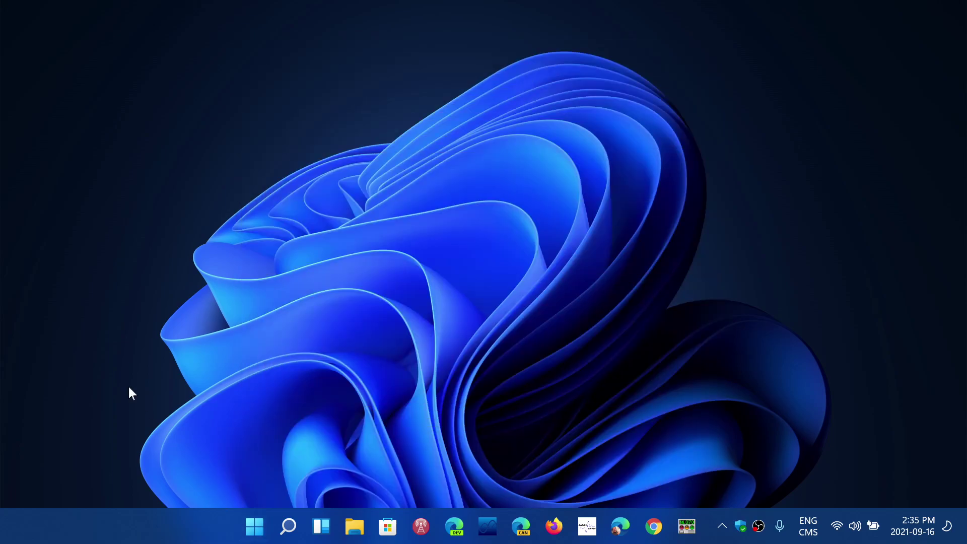